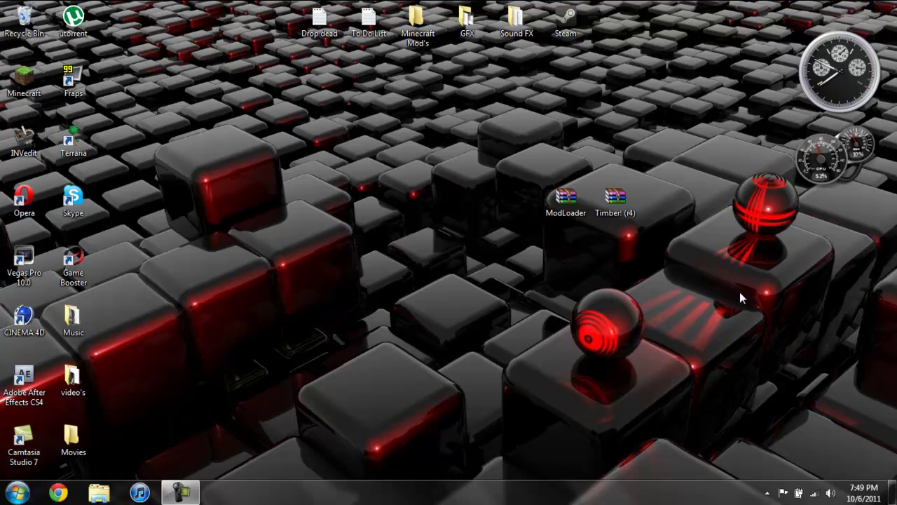
Launch Minecraft, log in with the saved account, and load the singleplayer world Timber!
{"action": "double_click", "coordinate": [28, 68]}
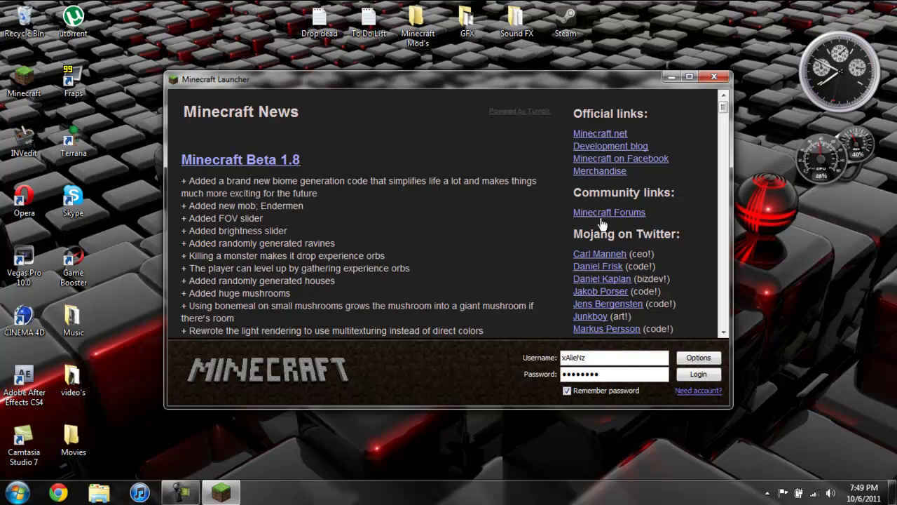
{"action": "left_click", "coordinate": [694, 376]}
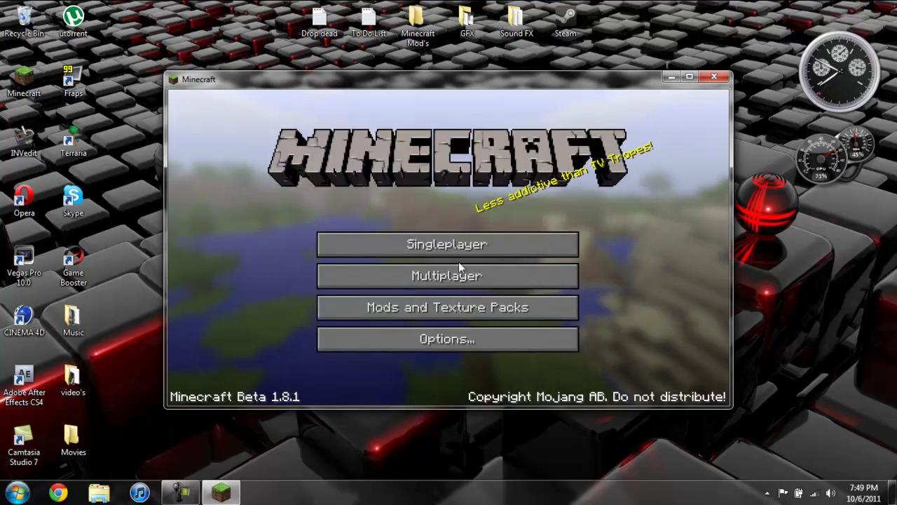
{"action": "left_click", "coordinate": [462, 246]}
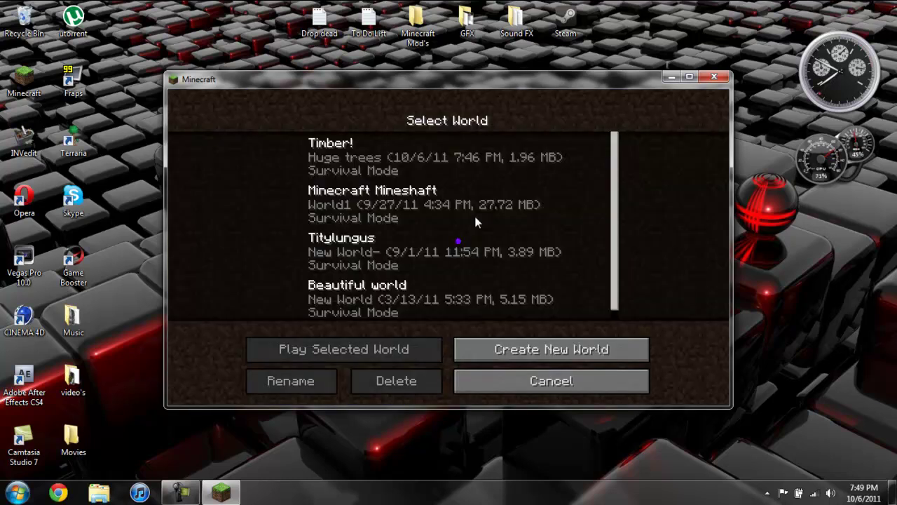
{"action": "left_click", "coordinate": [427, 145]}
{"action": "left_click", "coordinate": [342, 354]}
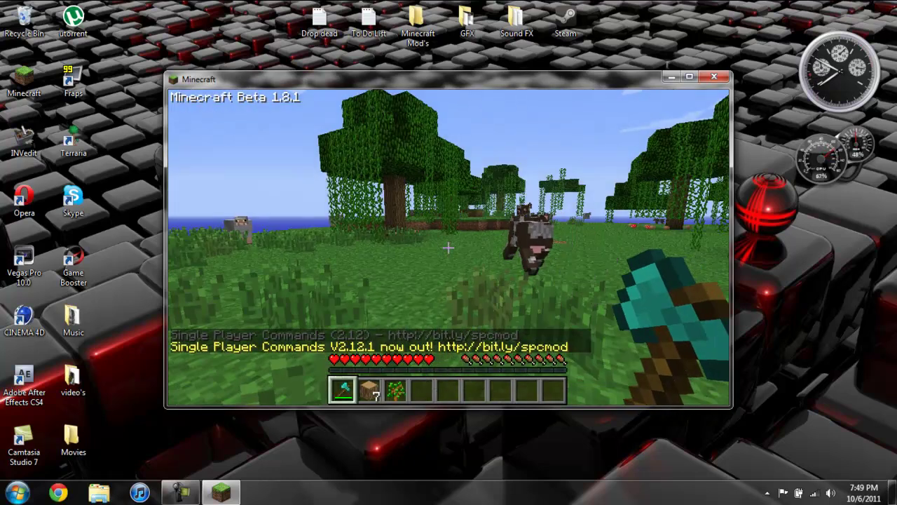
Walk to the nearby vine-covered trees, fell them with the diamond axe, and collect the wood
{"action": "mouse_move", "coordinate": [448, 247]}
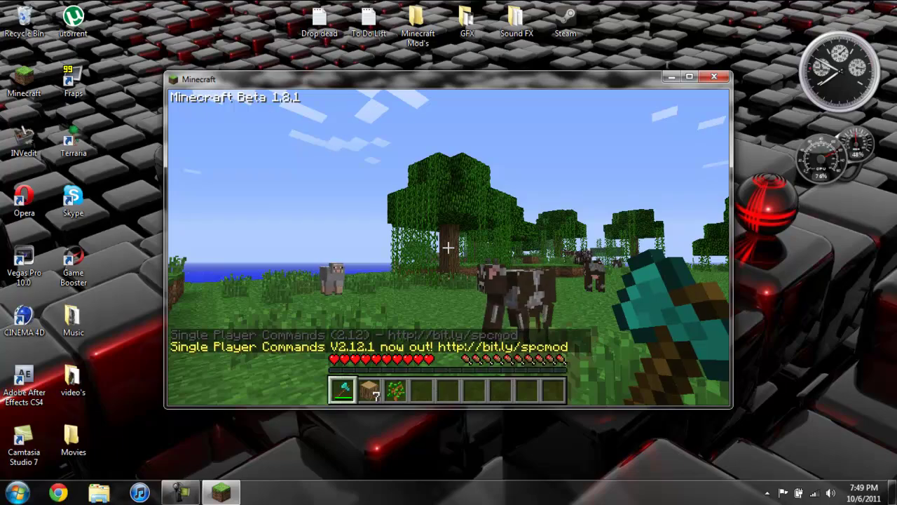
{"action": "key", "text": "w"}
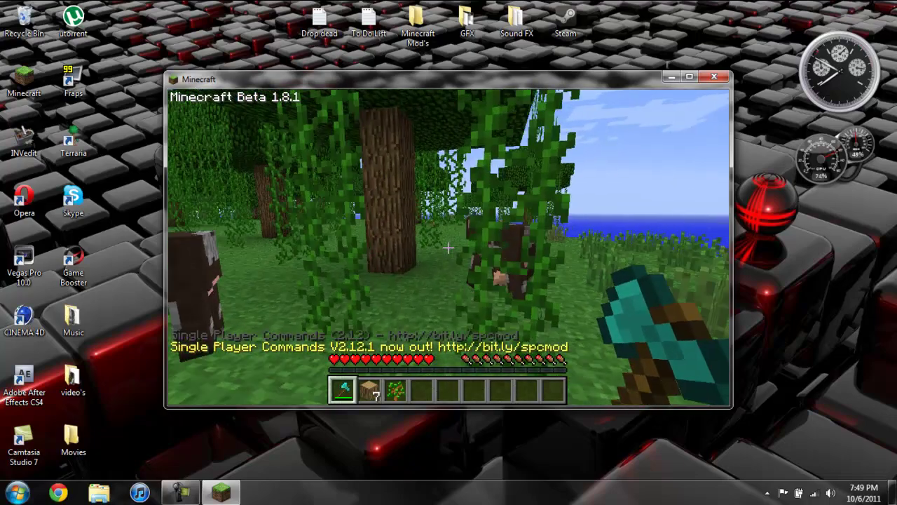
{"action": "left_click", "coordinate": [448, 247]}
{"action": "key", "text": "w"}
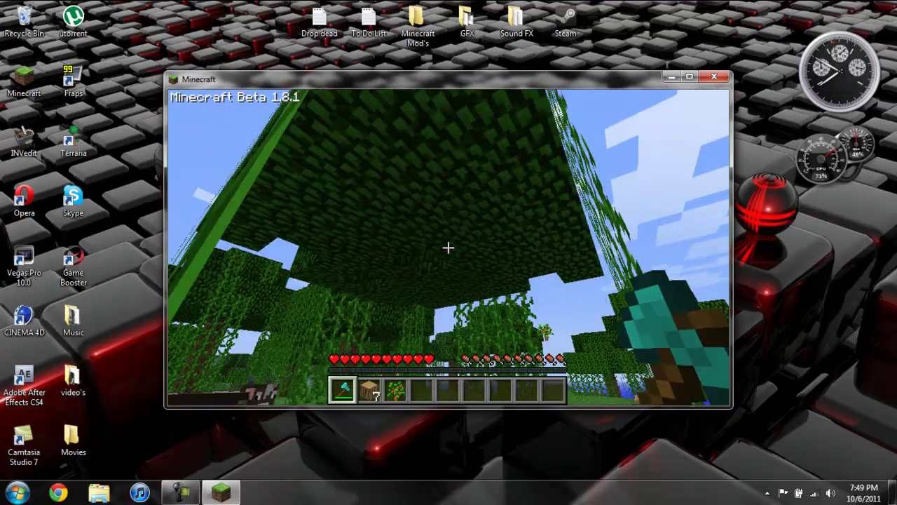
{"action": "key", "text": "w"}
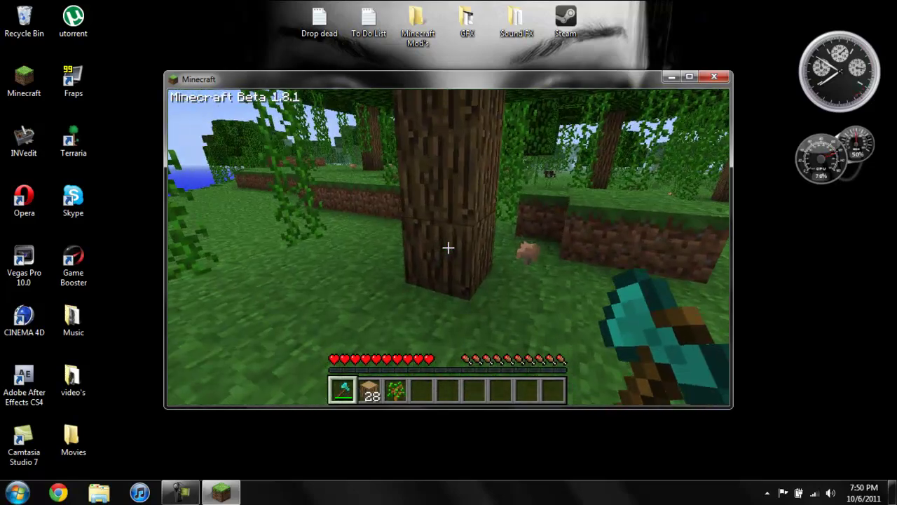
{"action": "key", "text": "w"}
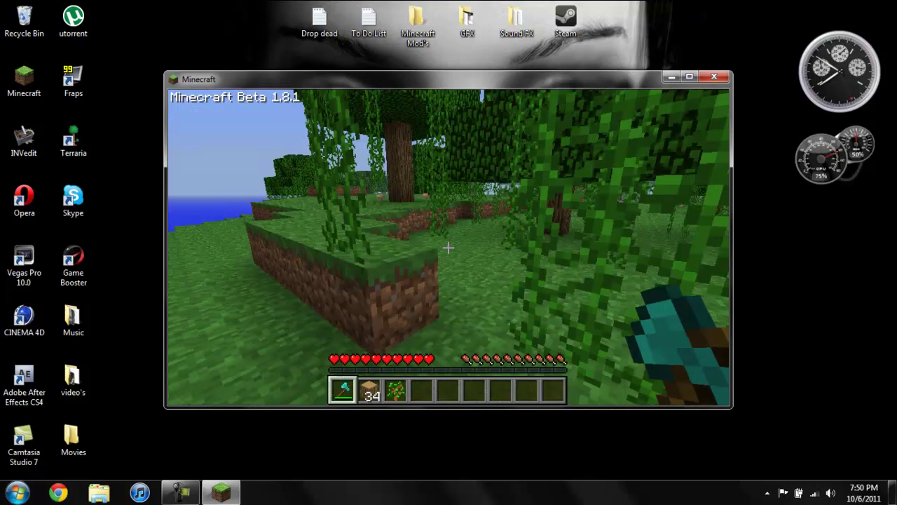
Break the trunk of the low tree beside the dirt ledge with the axe and gather its logs
{"action": "key", "text": "w"}
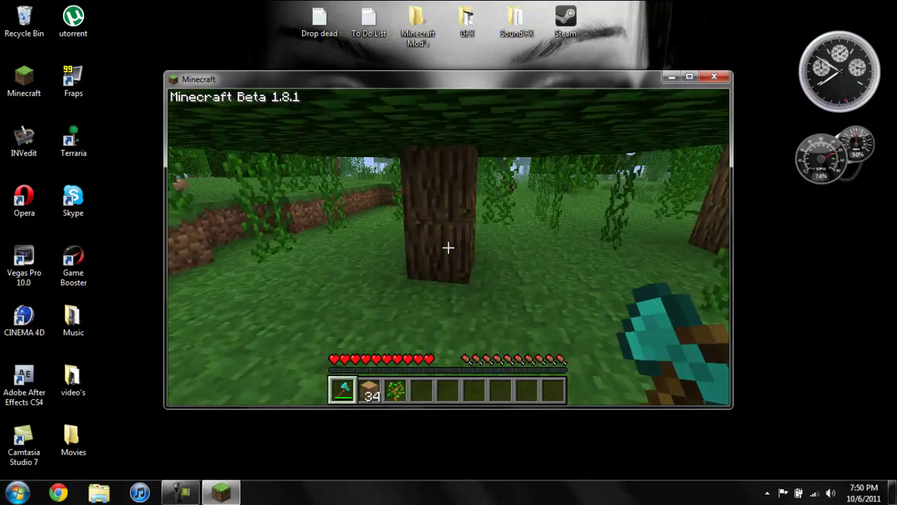
{"action": "left_click", "coordinate": [449, 247]}
{"action": "key", "text": "w"}
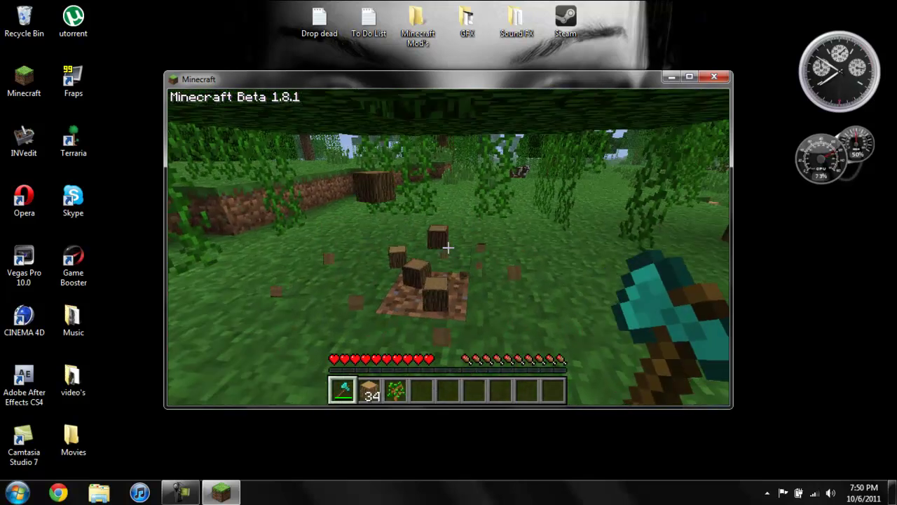
{"action": "key", "text": "s"}
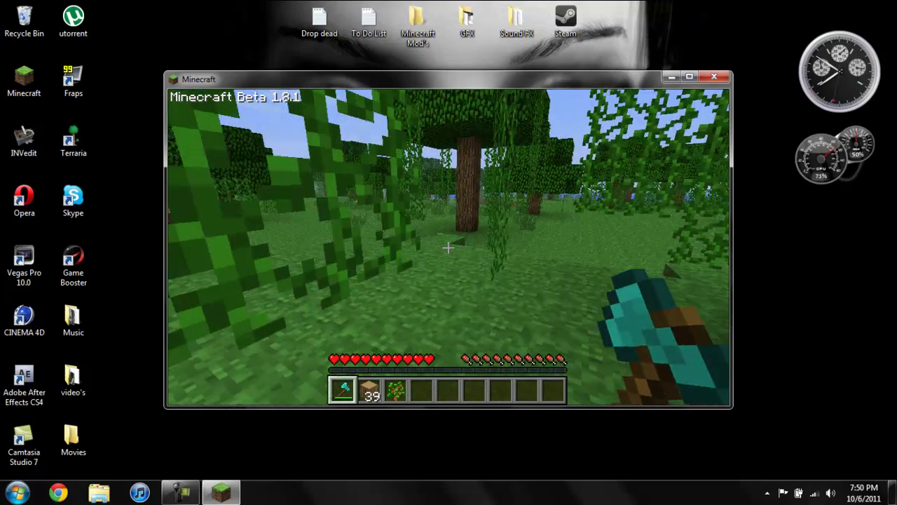
Walk to the tree across the open grass, chop its trunk with the axe, and pick up the logs
{"action": "key", "text": "w"}
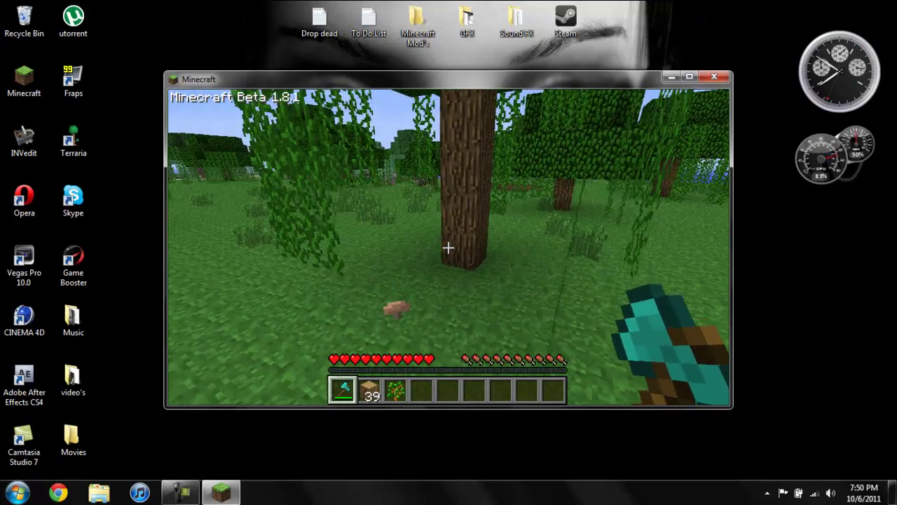
{"action": "left_click", "coordinate": [449, 247]}
{"action": "key", "text": "w"}
{"action": "left_click", "coordinate": [449, 247]}
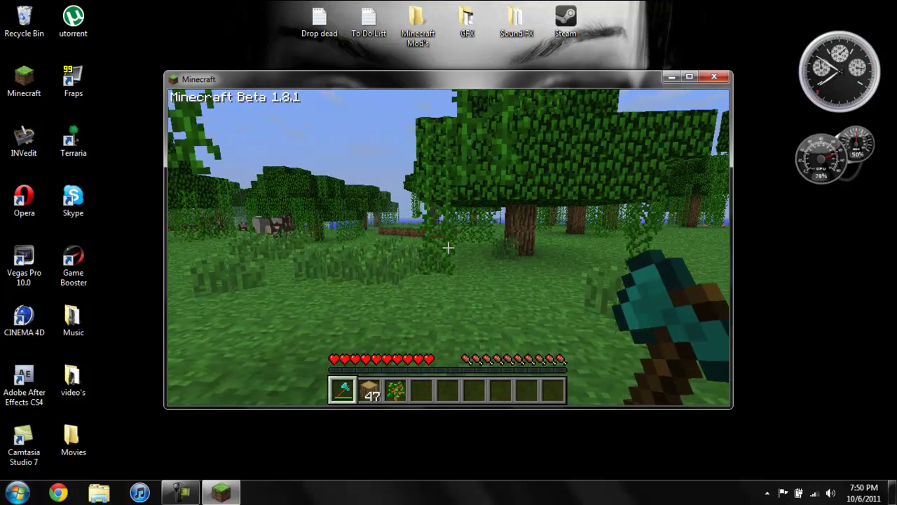
Save the world, quit to the title screen, and close Minecraft
{"action": "key", "text": "Escape"}
{"action": "left_click", "coordinate": [455, 318]}
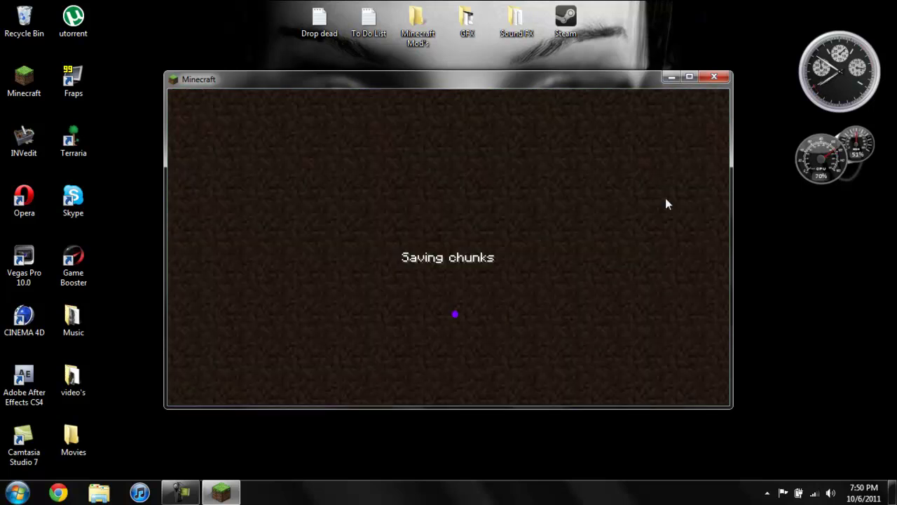
{"action": "left_click", "coordinate": [710, 79]}
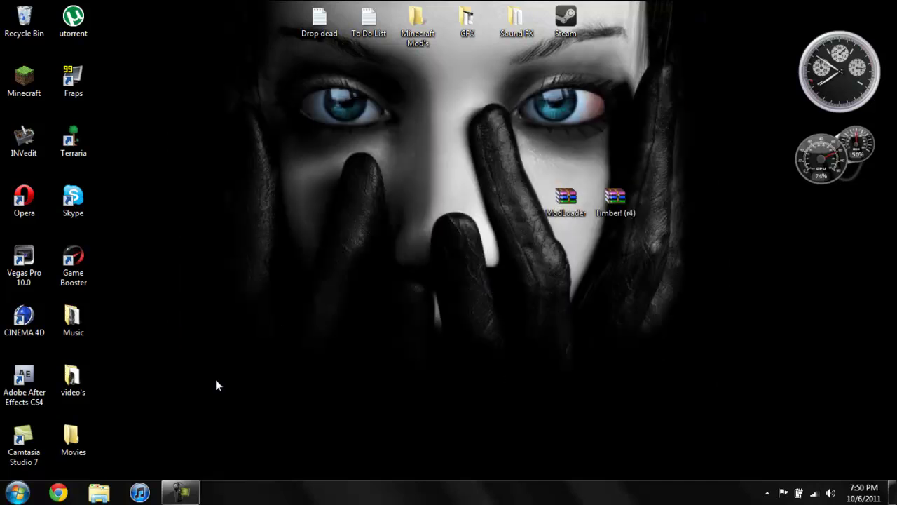
{"action": "left_click", "coordinate": [181, 492]}
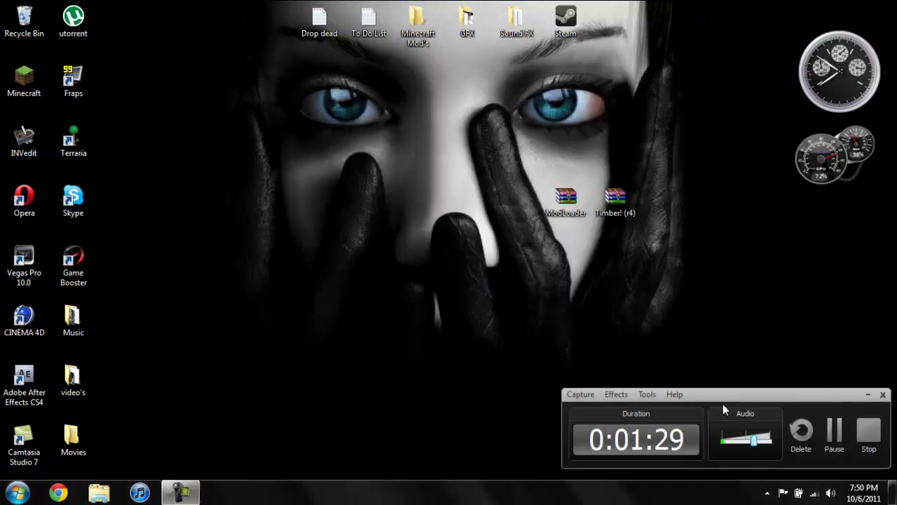
{"action": "left_click", "coordinate": [835, 436]}
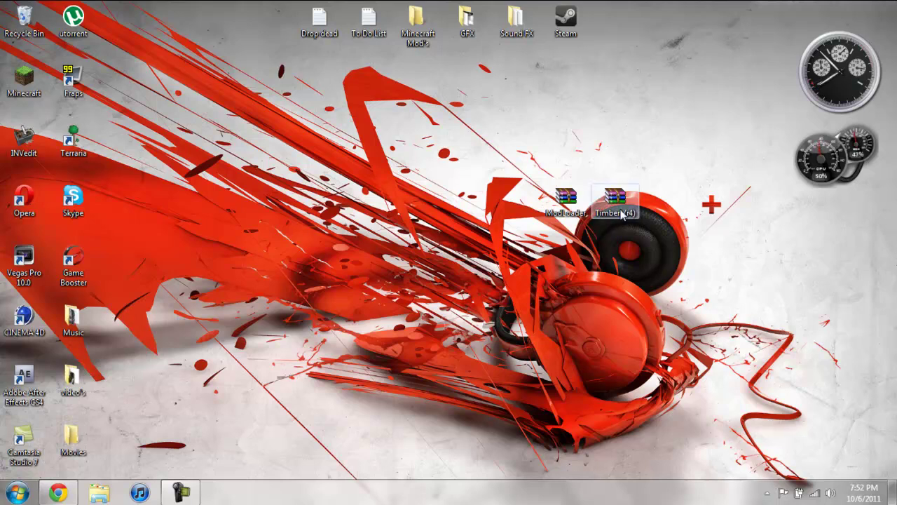
Switch to Chrome and go to the Timber! section from the table of contents in the TehKrush's Mods forum thread
{"action": "left_click", "coordinate": [59, 493]}
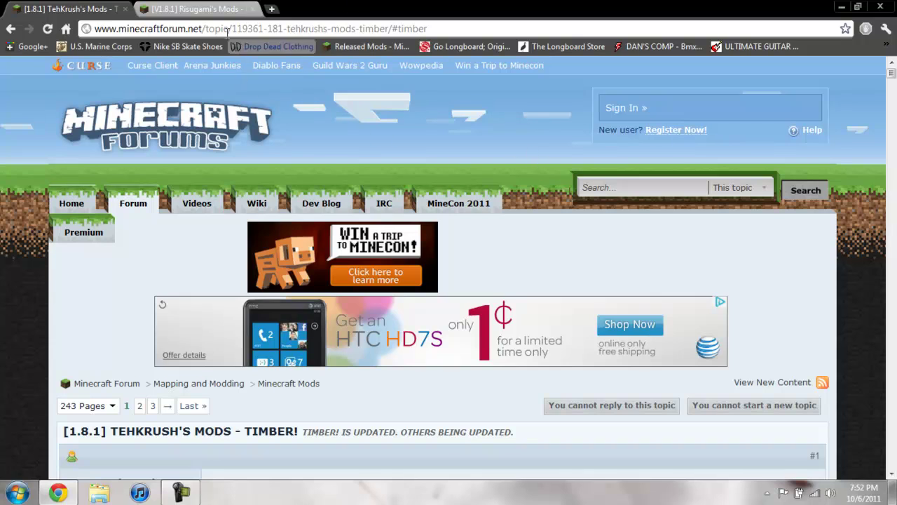
{"action": "left_click", "coordinate": [218, 9]}
{"action": "left_click", "coordinate": [92, 9]}
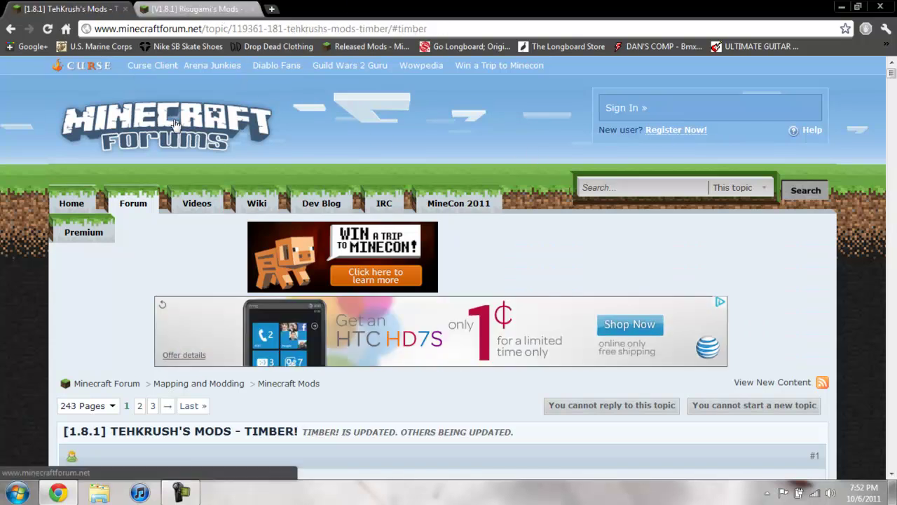
{"action": "scroll", "coordinate": [833, 126], "scroll_direction": "down", "scroll_amount": 5}
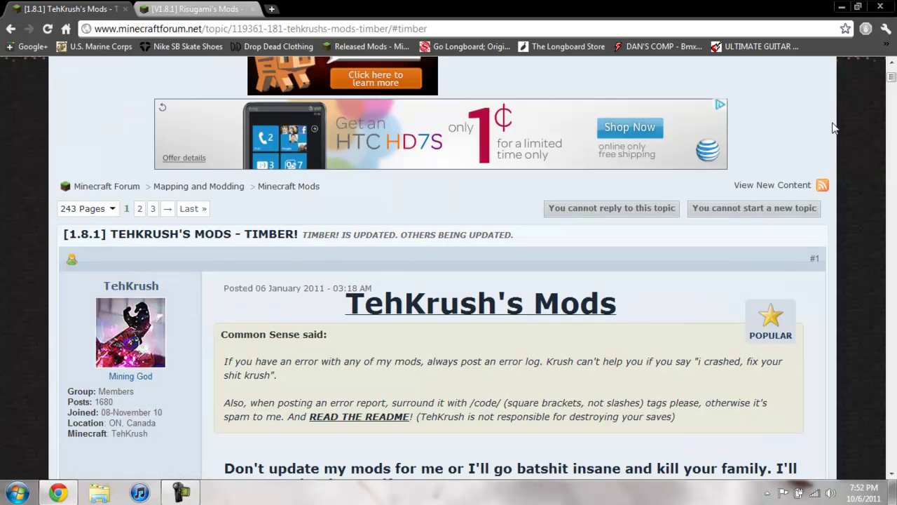
{"action": "scroll", "coordinate": [833, 126], "scroll_direction": "down", "scroll_amount": 7}
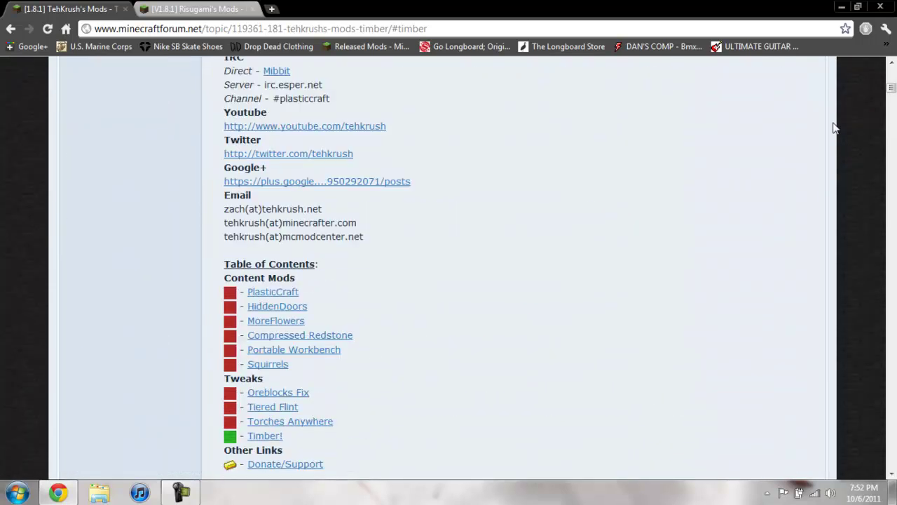
{"action": "scroll", "coordinate": [259, 197], "scroll_direction": "down", "scroll_amount": 1}
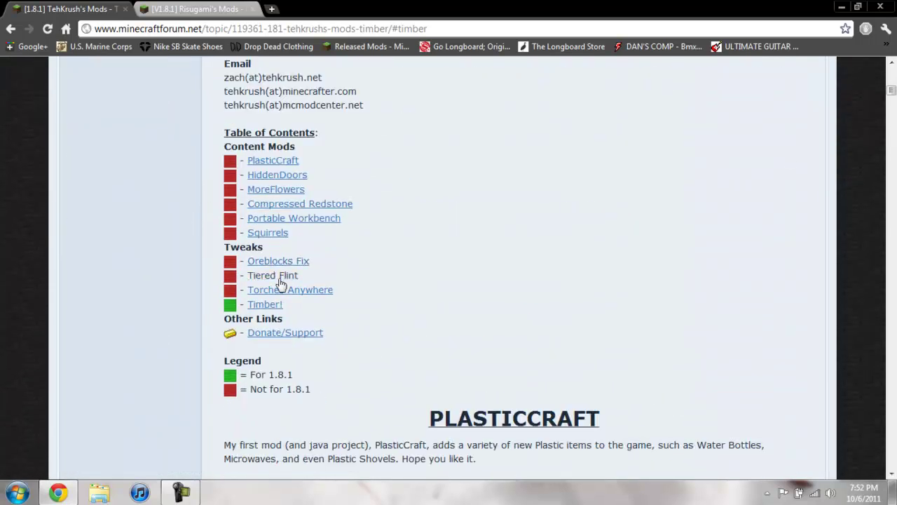
{"action": "left_click", "coordinate": [264, 307]}
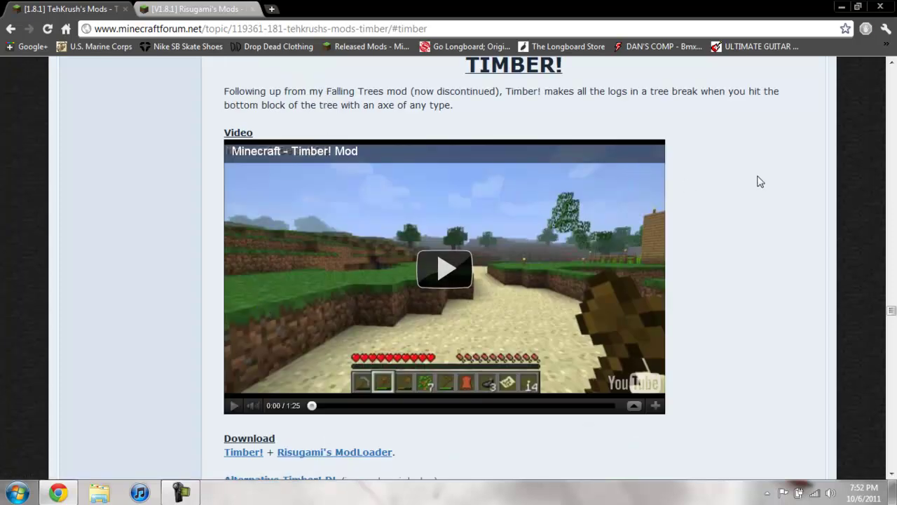
Download the Timber! R4 zip through its adCraft link page and dismiss the downloads bar
{"action": "scroll", "coordinate": [769, 130], "scroll_direction": "down", "scroll_amount": 1}
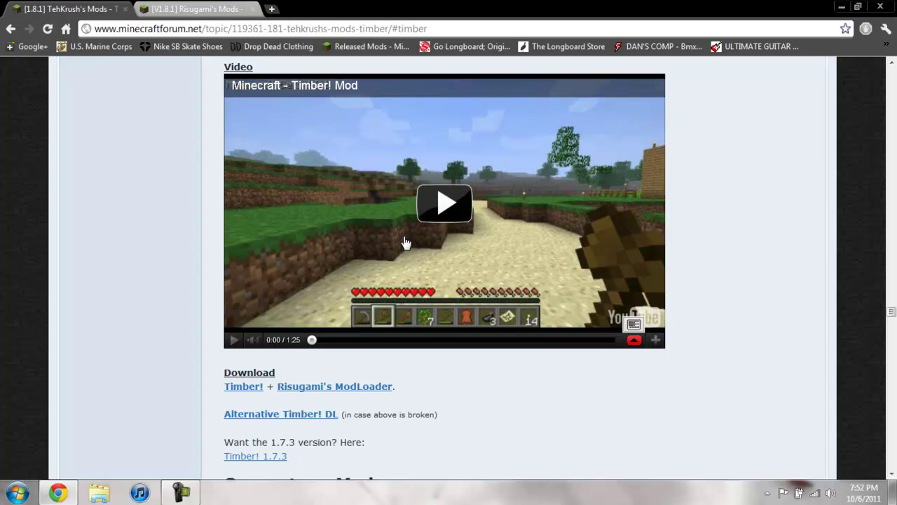
{"action": "left_click", "coordinate": [240, 390]}
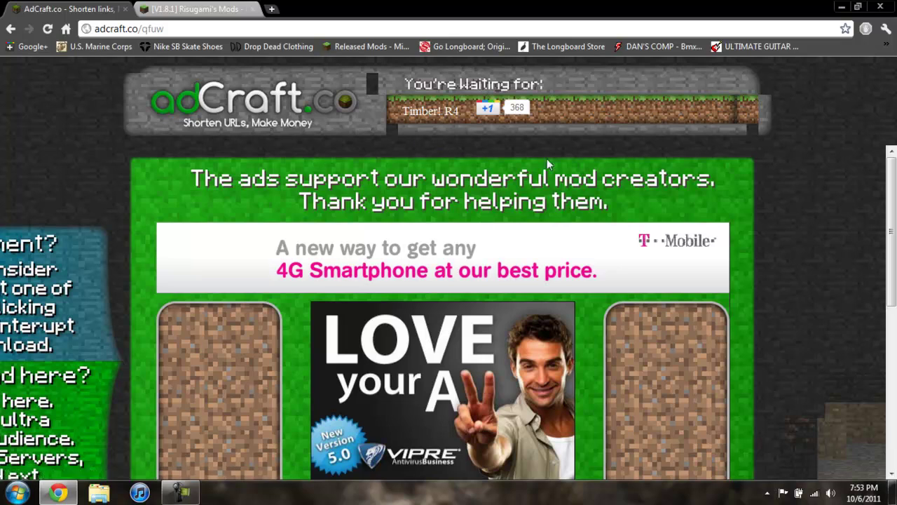
{"action": "scroll", "coordinate": [743, 161], "scroll_direction": "down", "scroll_amount": 2}
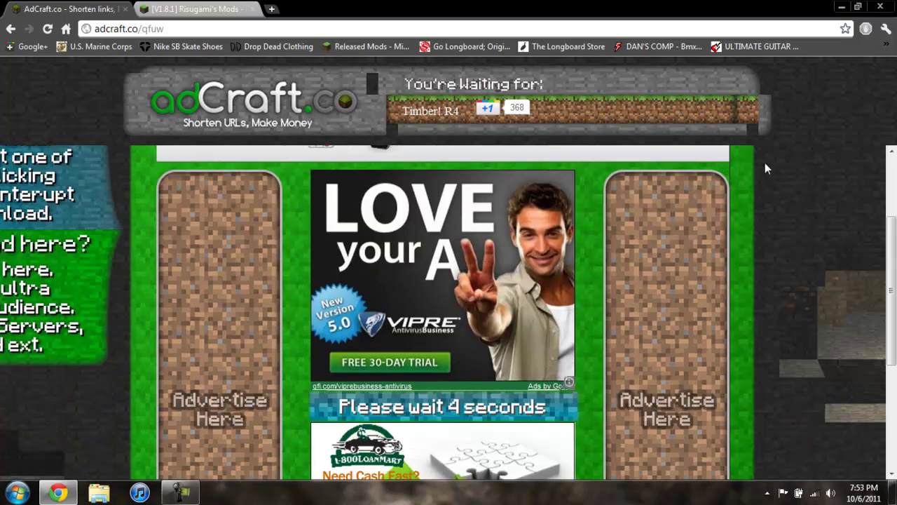
{"action": "scroll", "coordinate": [766, 164], "scroll_direction": "down", "scroll_amount": 1}
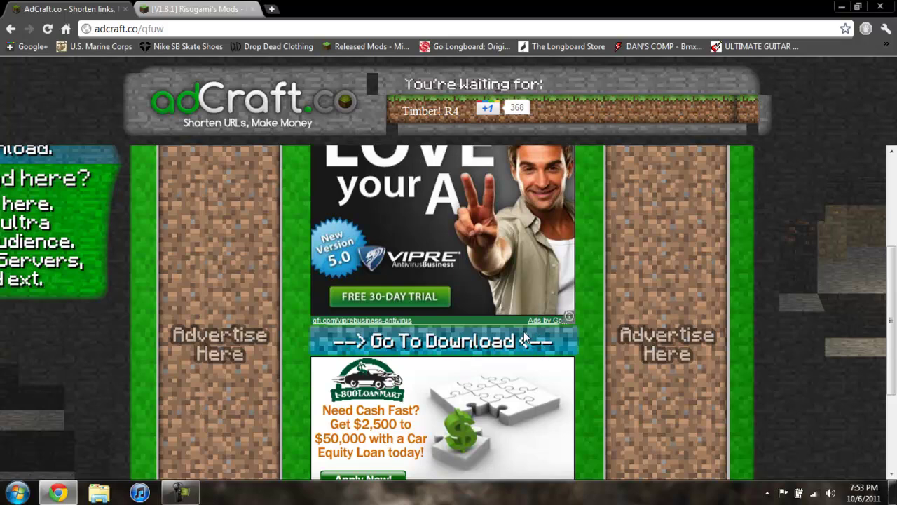
{"action": "scroll", "coordinate": [440, 341], "scroll_direction": "up", "scroll_amount": 2}
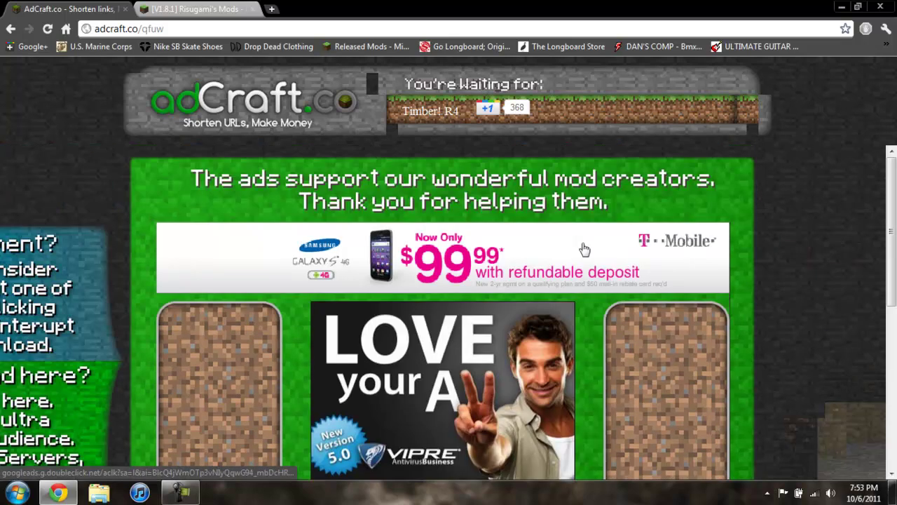
{"action": "scroll", "coordinate": [449, 281], "scroll_direction": "down", "scroll_amount": 2}
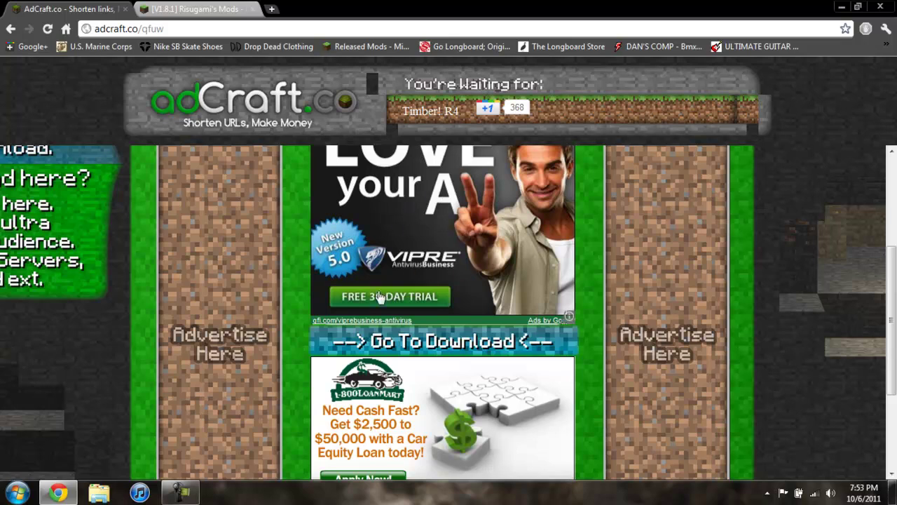
{"action": "scroll", "coordinate": [642, 298], "scroll_direction": "down", "scroll_amount": 1}
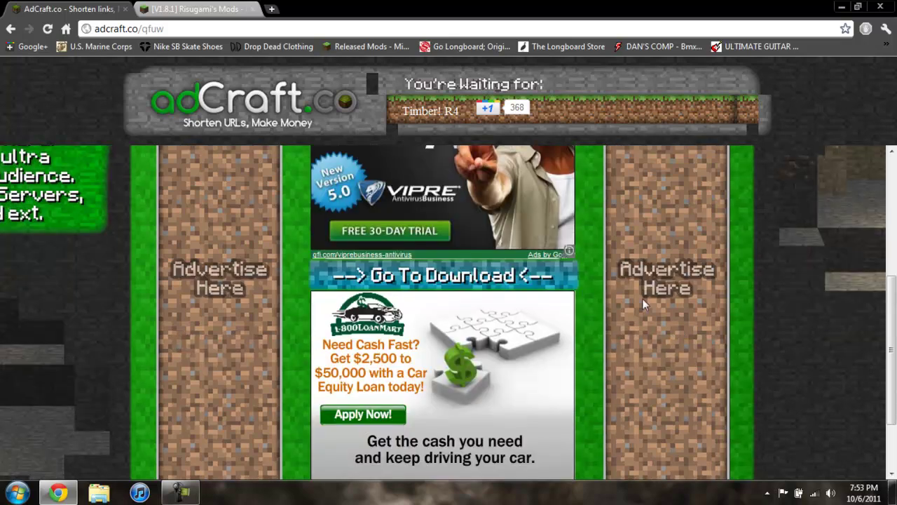
{"action": "left_click", "coordinate": [397, 276]}
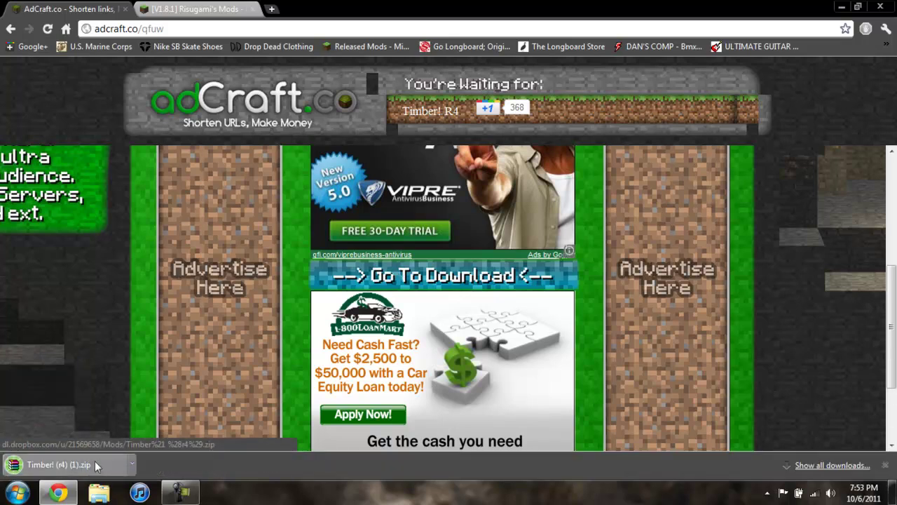
{"action": "left_click", "coordinate": [884, 465]}
Find the ModLoader Beta 1.8.1 download links in the Risugami's Mods forum thread
{"action": "left_click", "coordinate": [196, 8]}
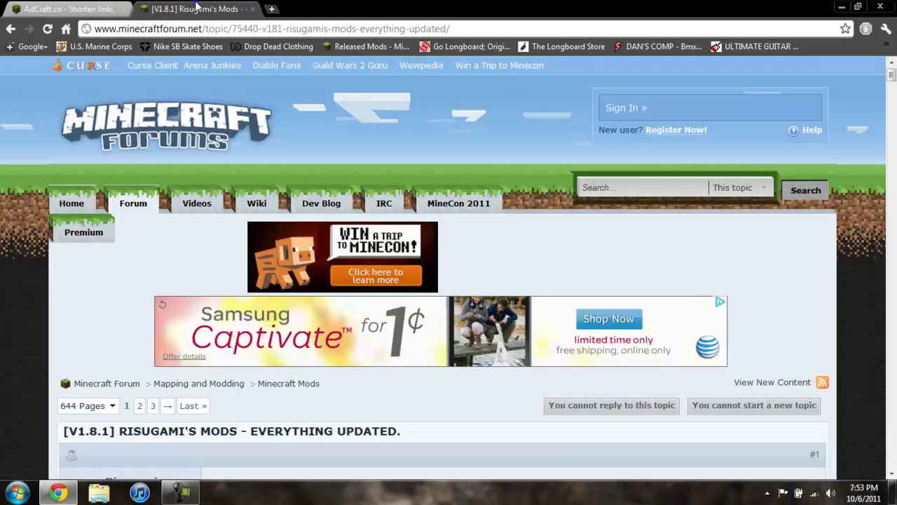
{"action": "scroll", "coordinate": [267, 200], "scroll_direction": "down", "scroll_amount": 10}
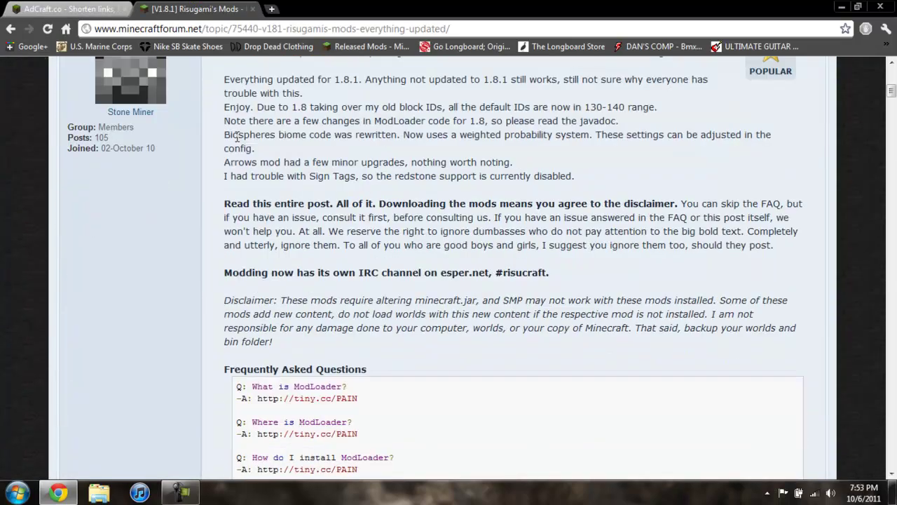
{"action": "scroll", "coordinate": [237, 138], "scroll_direction": "down", "scroll_amount": 13}
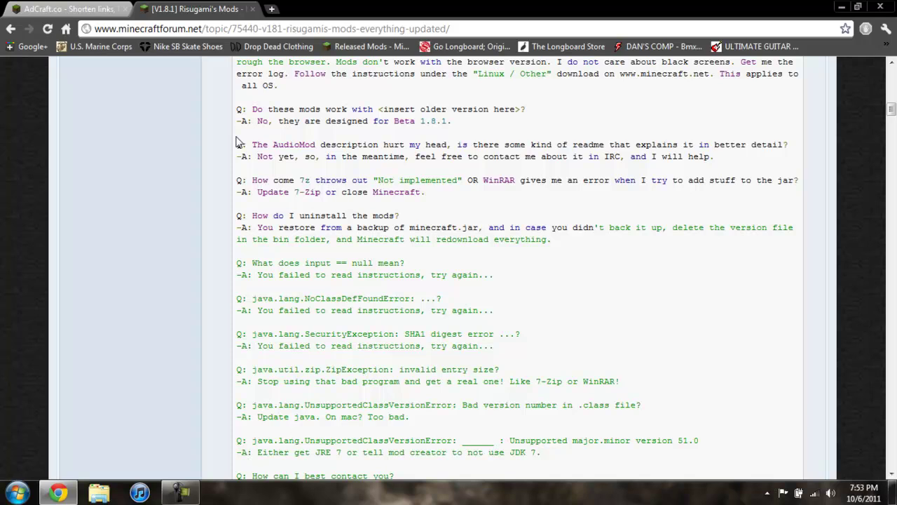
{"action": "scroll", "coordinate": [237, 138], "scroll_direction": "down", "scroll_amount": 9}
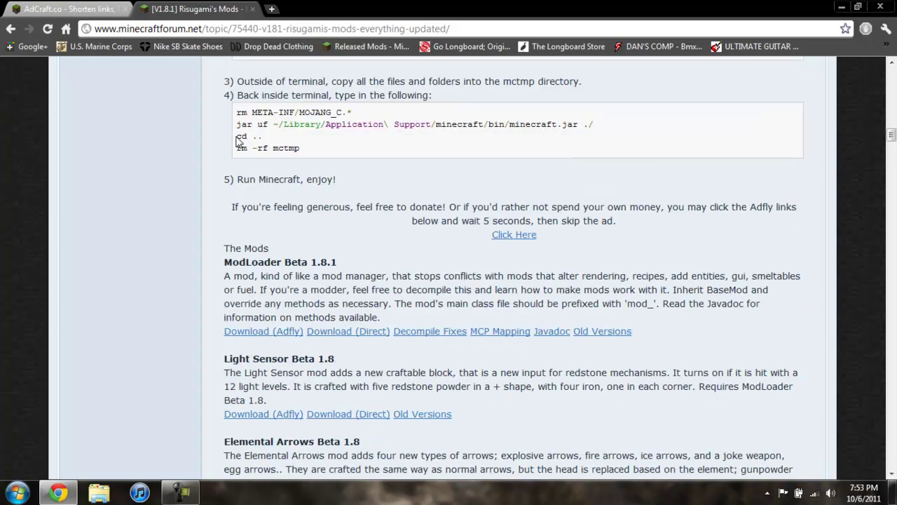
{"action": "scroll", "coordinate": [237, 138], "scroll_direction": "down", "scroll_amount": 1}
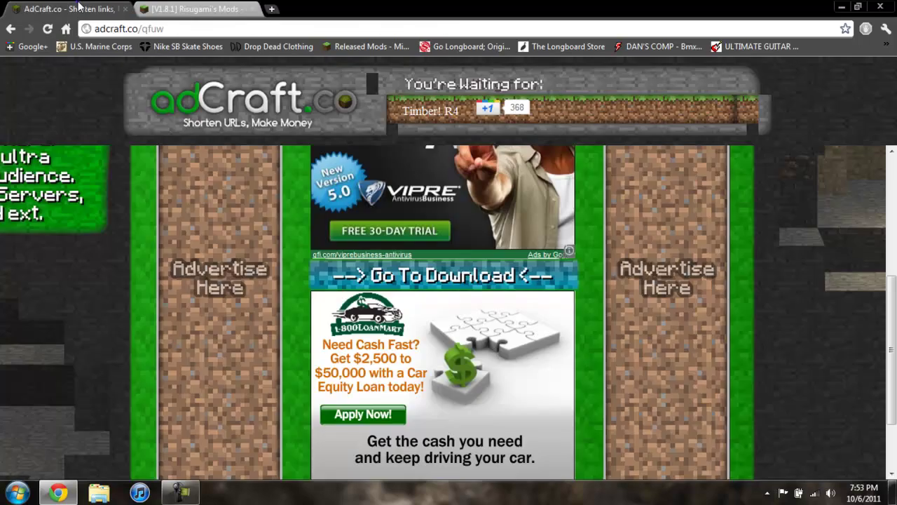
Close the browser and move the duplicate Timber! (r4) (1) archive from the desktop to the Recycle Bin
{"action": "key", "text": "ctrl+Tab"}
{"action": "left_click", "coordinate": [872, 7]}
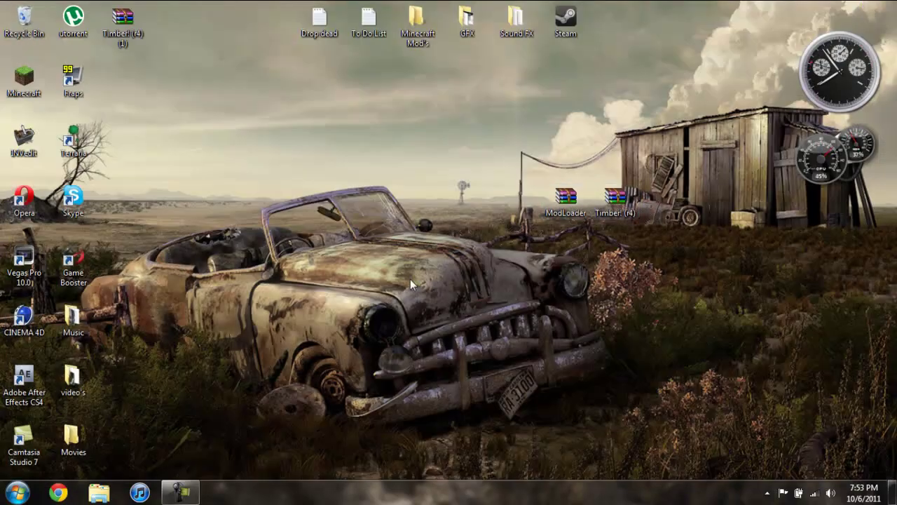
{"action": "left_click_drag", "start_coordinate": [123, 21], "coordinate": [22, 19]}
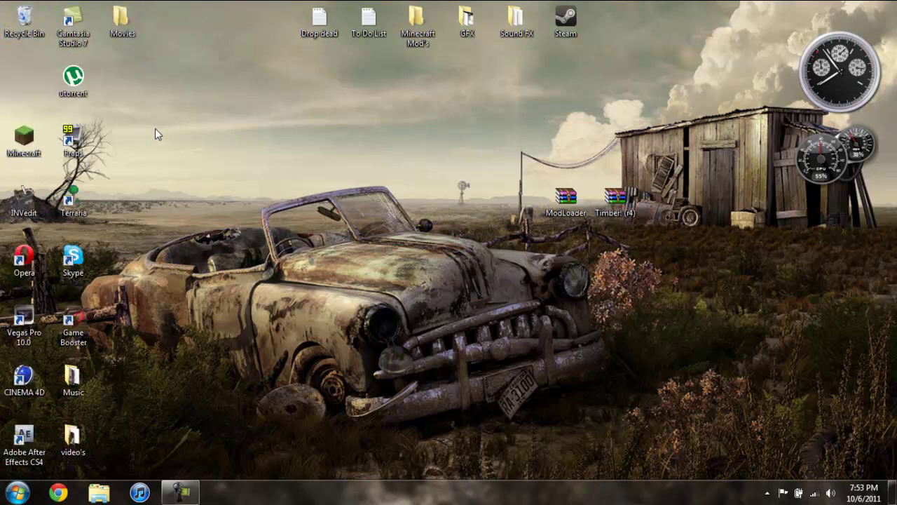
Open the Roaming folder by searching for %appdata%, and go to the bin folder inside .minecraft
{"action": "left_click", "coordinate": [20, 493]}
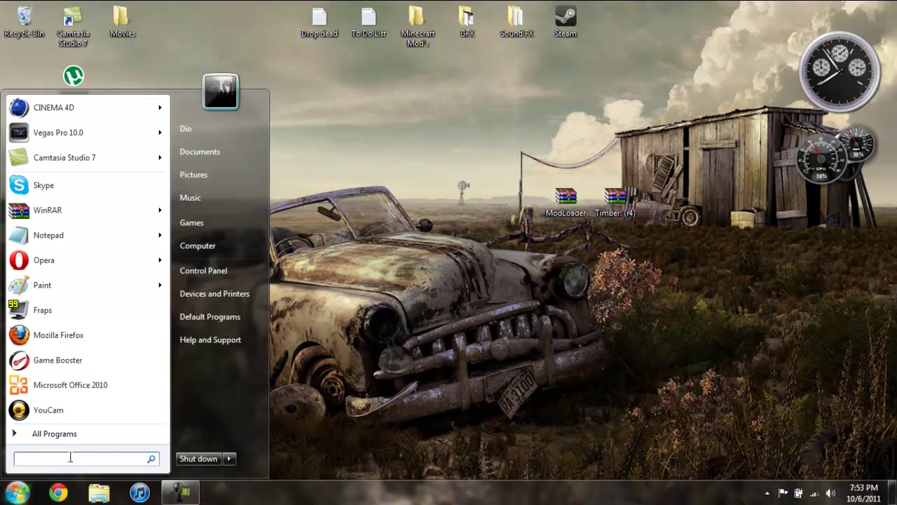
{"action": "type", "text": "%appd"}
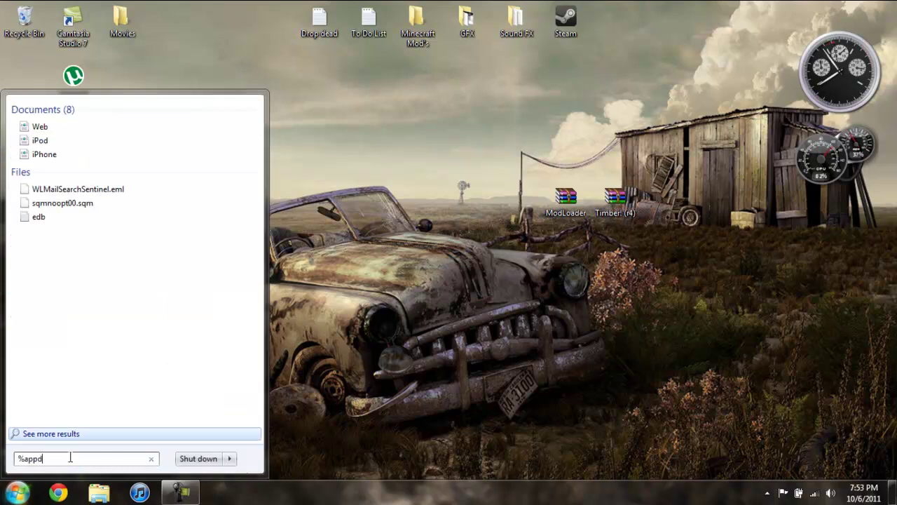
{"action": "type", "text": "ata%"}
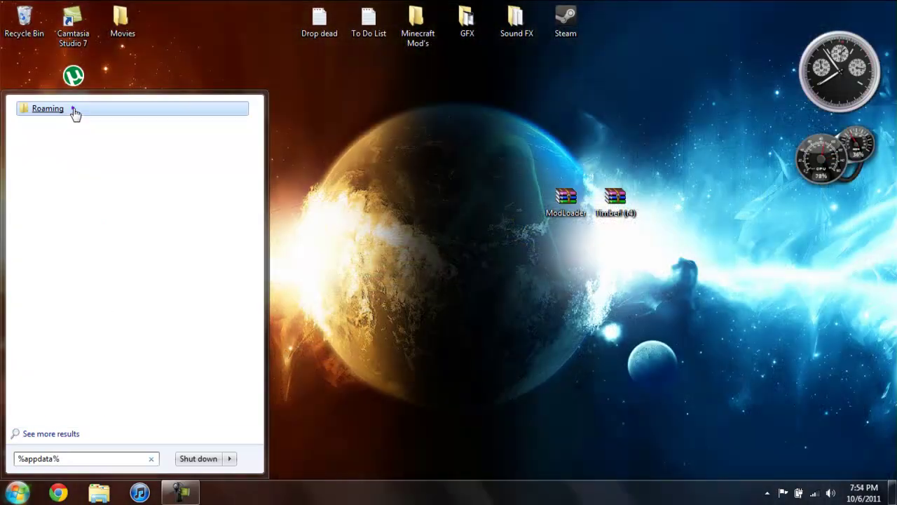
{"action": "left_click", "coordinate": [73, 110]}
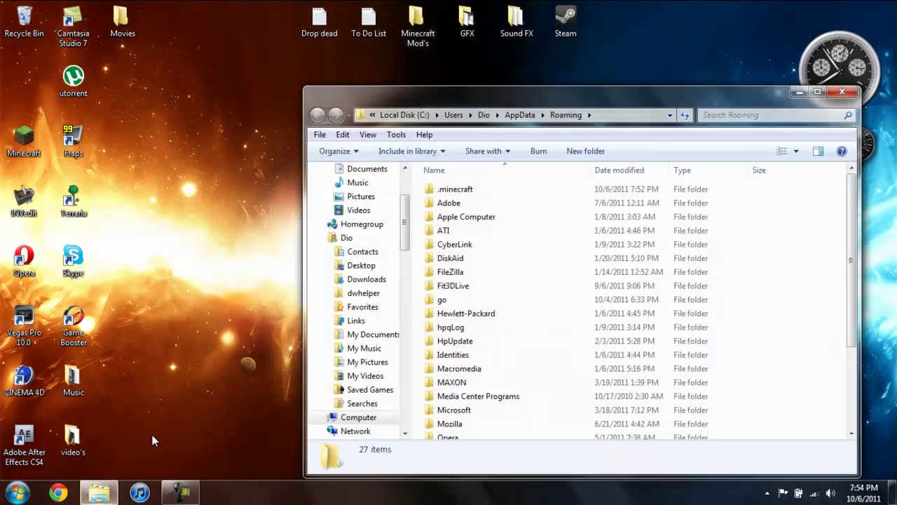
{"action": "double_click", "coordinate": [517, 189]}
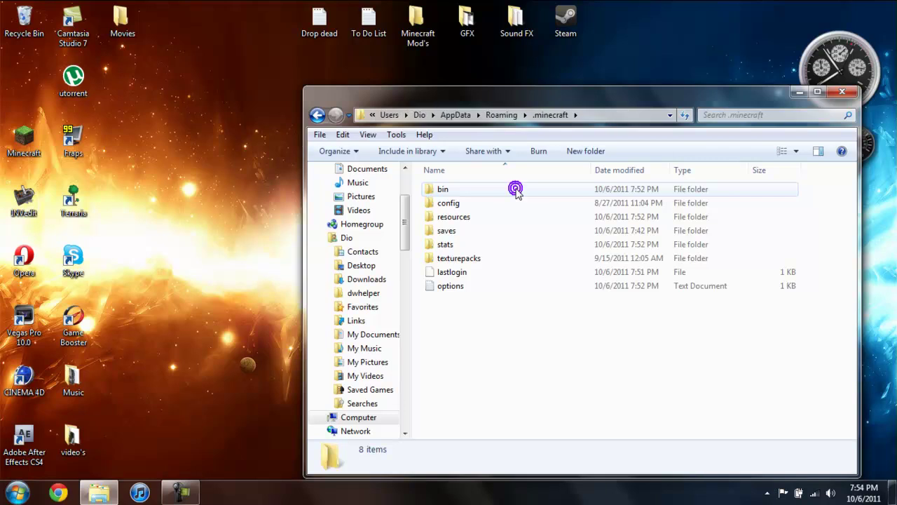
{"action": "double_click", "coordinate": [516, 190]}
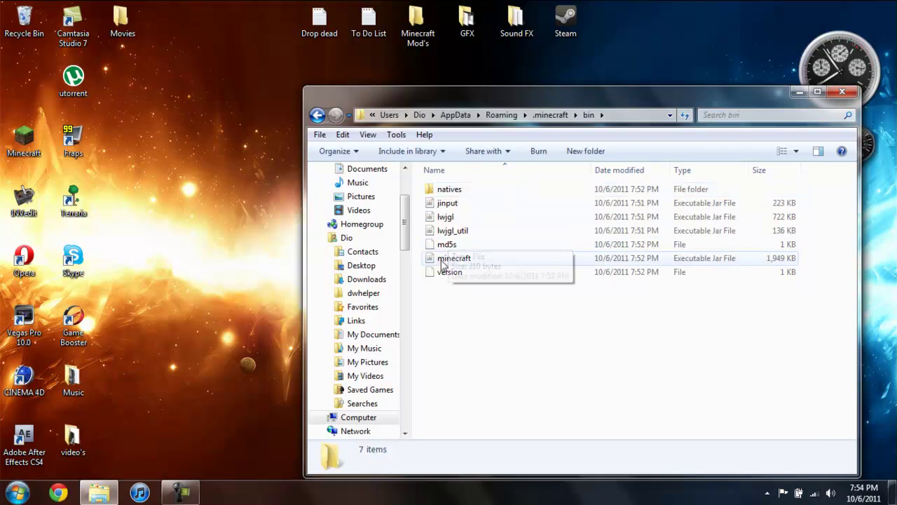
Open minecraft.jar with WinRAR, minimize the bin folder window, and snap the archive window to one half of the screen
{"action": "left_click", "coordinate": [441, 259]}
{"action": "right_click", "coordinate": [456, 257]}
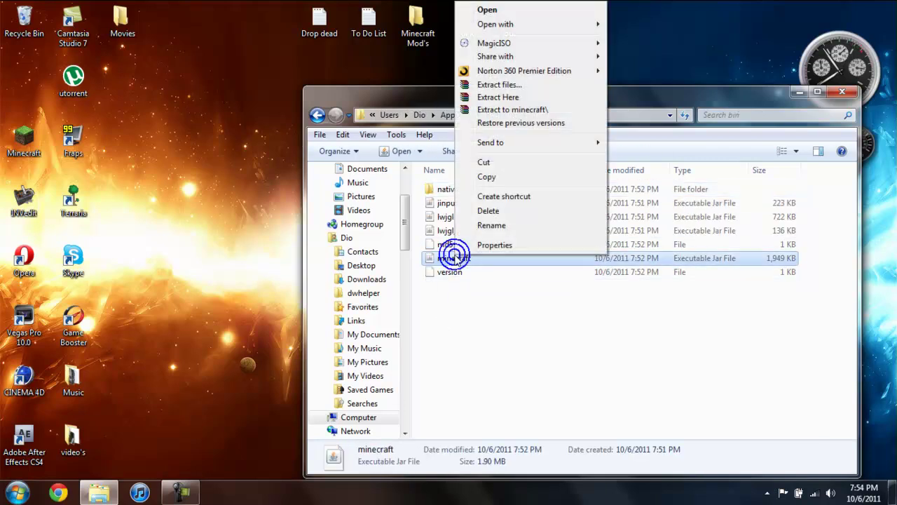
{"action": "mouse_move", "coordinate": [533, 25]}
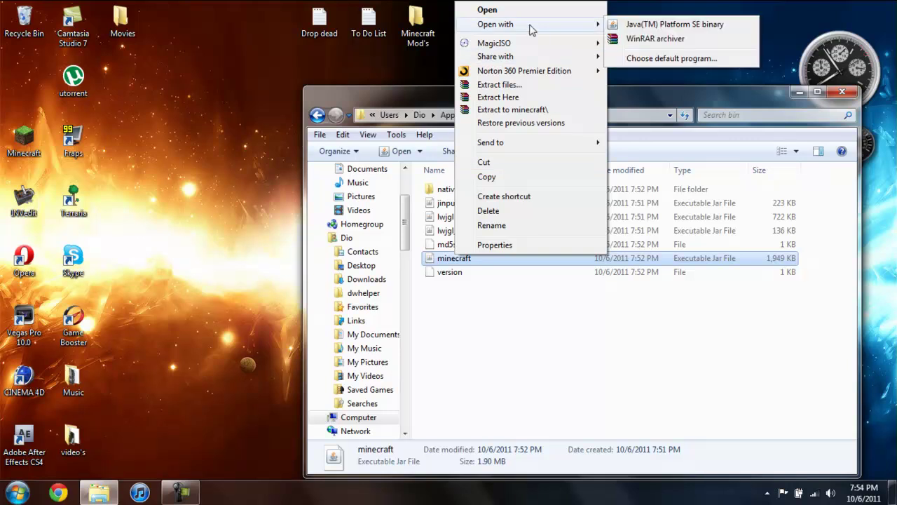
{"action": "left_click", "coordinate": [671, 39]}
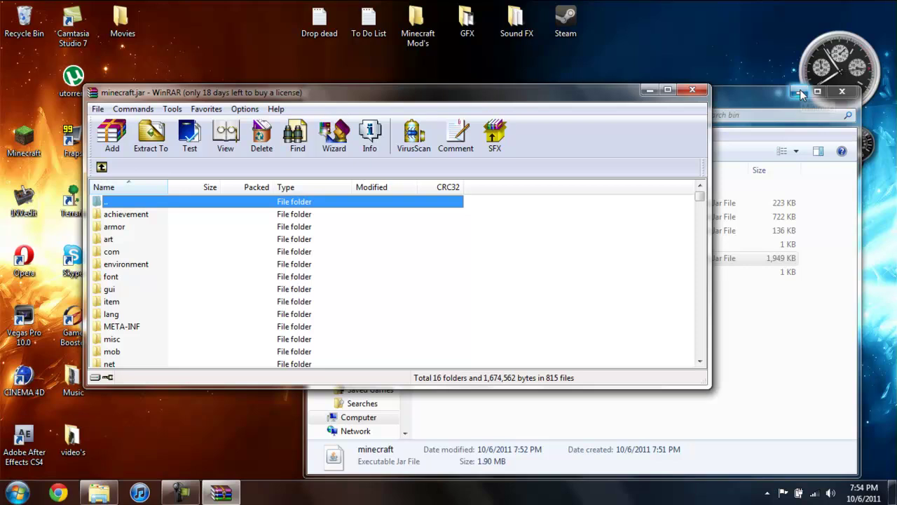
{"action": "left_click", "coordinate": [801, 93]}
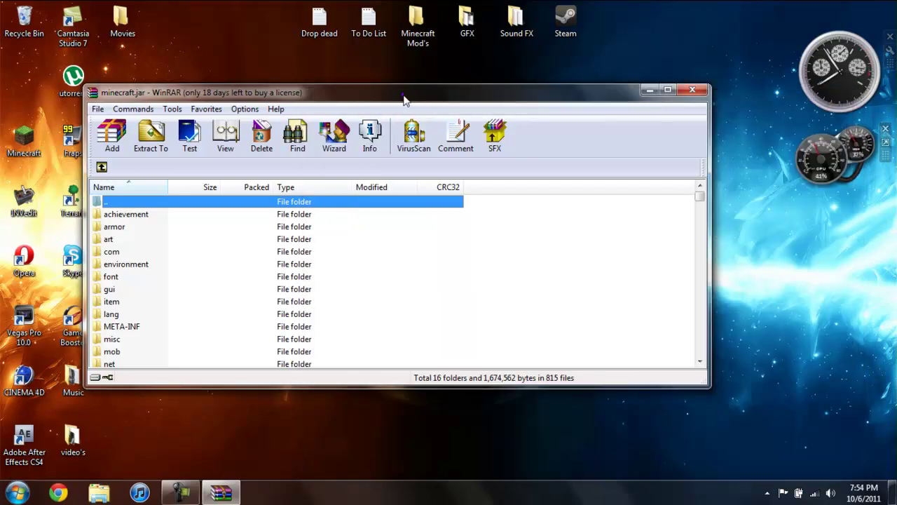
{"action": "left_click_drag", "start_coordinate": [404, 98], "coordinate": [2, 105]}
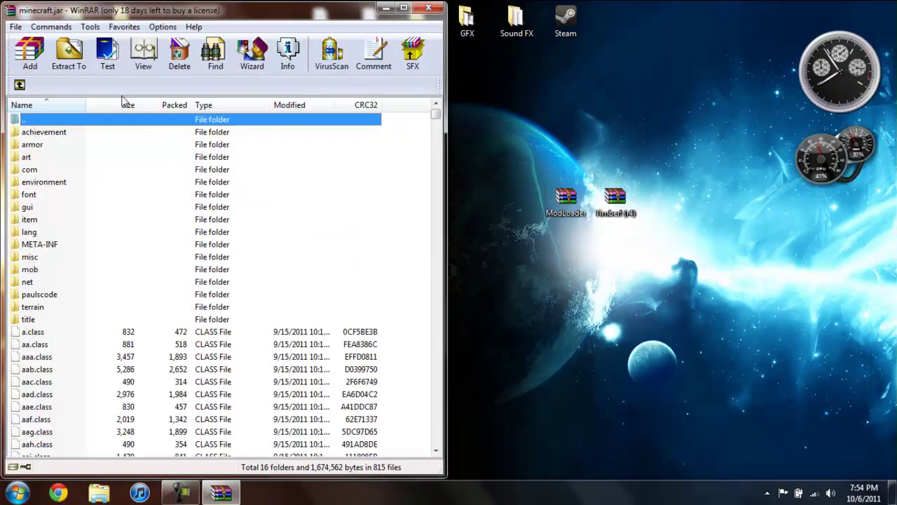
Open the ModLoader archive beside minecraft.jar, add all its class files to minecraft.jar with the default archive settings, and close ModLoader.zip
{"action": "double_click", "coordinate": [566, 198]}
{"action": "left_click_drag", "start_coordinate": [333, 40], "coordinate": [896, 94]}
{"action": "left_click_drag", "start_coordinate": [553, 418], "coordinate": [516, 133]}
{"action": "left_click_drag", "start_coordinate": [516, 133], "coordinate": [289, 368]}
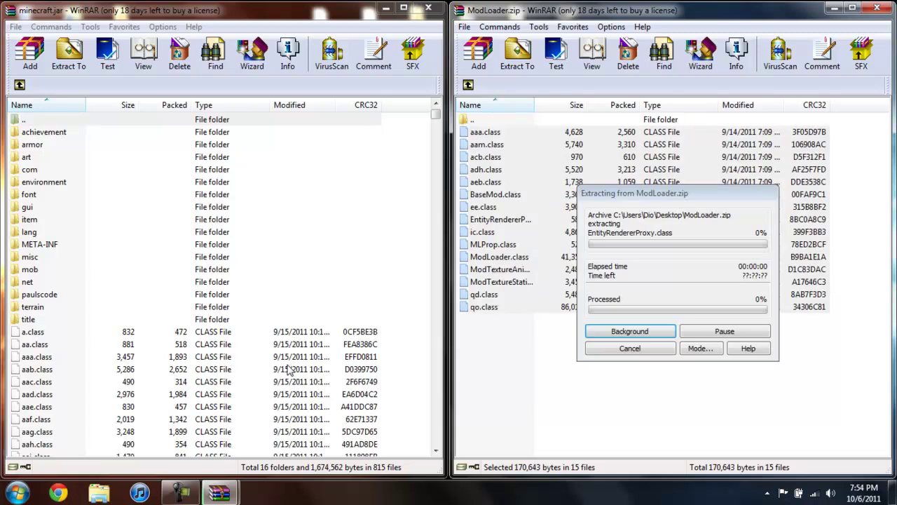
{"action": "left_click", "coordinate": [223, 354]}
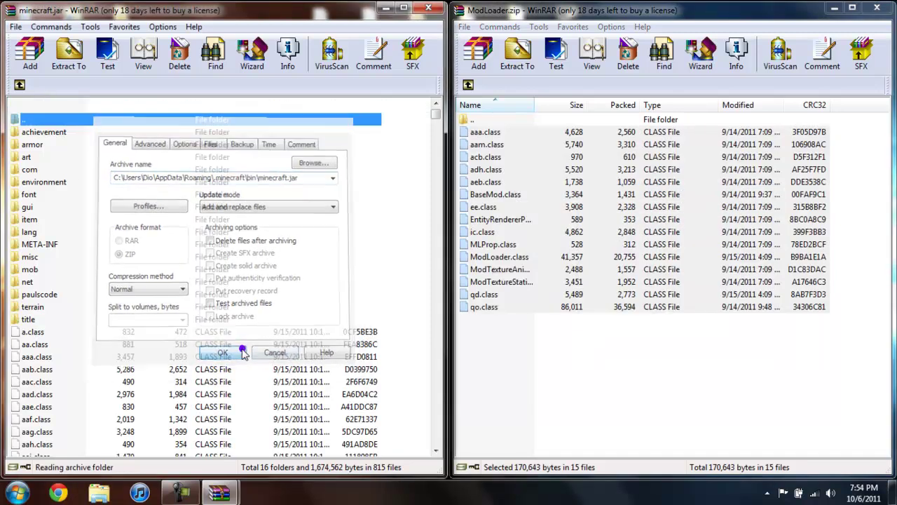
{"action": "left_click", "coordinate": [877, 8]}
Add BlockTree.class and mod_Timber.class from the minecraft folder of Timber! (r4).zip to minecraft.jar, and close the Timber! archive
{"action": "left_click", "coordinate": [610, 214]}
{"action": "double_click", "coordinate": [610, 210]}
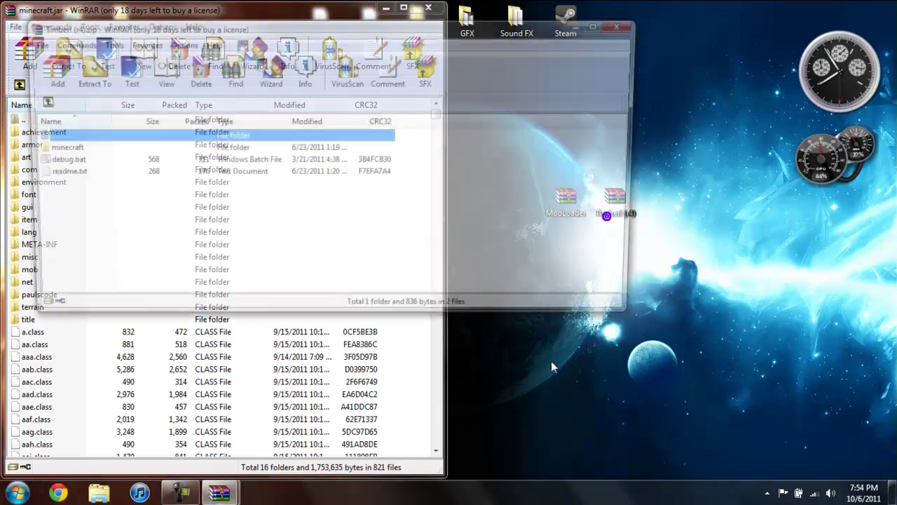
{"action": "key", "text": "super+Right"}
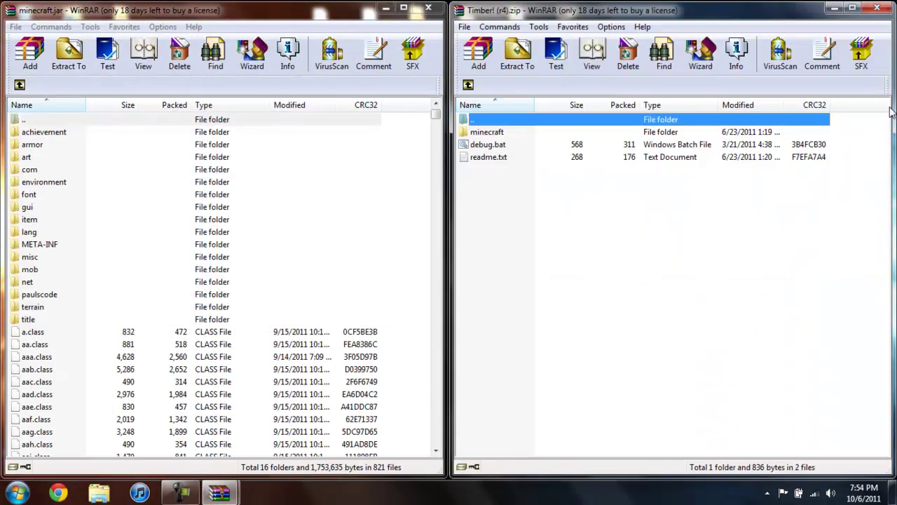
{"action": "double_click", "coordinate": [486, 133]}
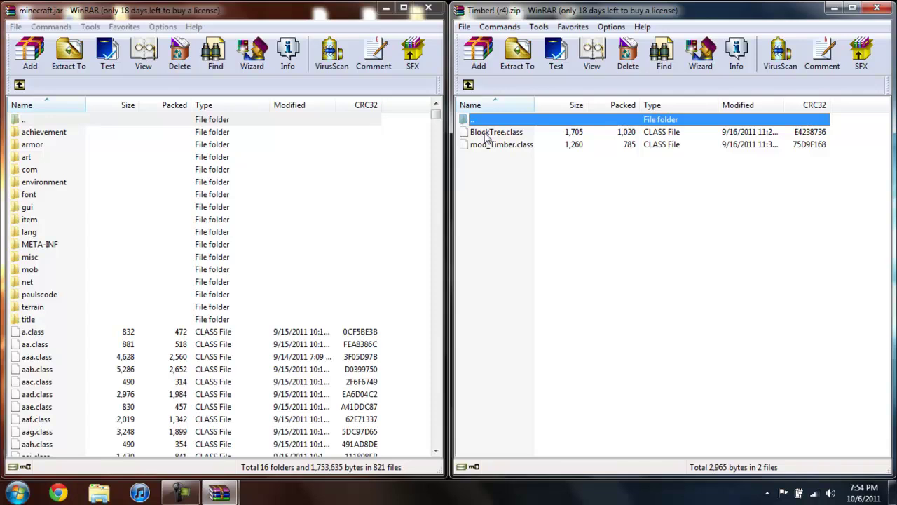
{"action": "left_click_drag", "start_coordinate": [486, 136], "coordinate": [284, 357]}
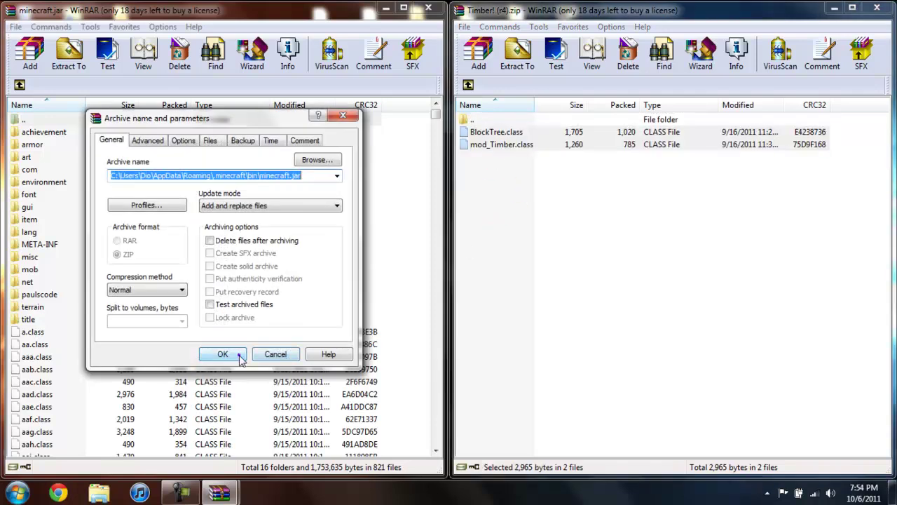
{"action": "left_click", "coordinate": [241, 358]}
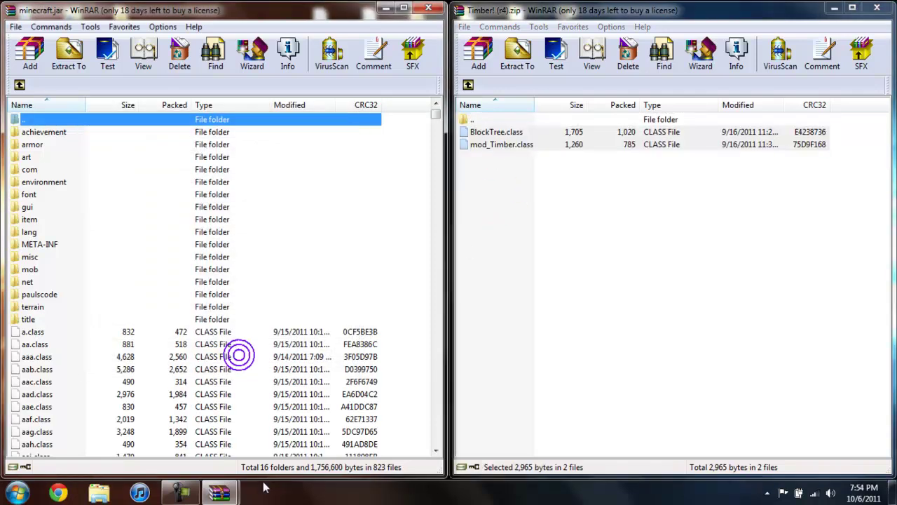
{"action": "left_click", "coordinate": [875, 8]}
Delete the META-INF folder from minecraft.jar and close the archive
{"action": "left_click", "coordinate": [39, 245]}
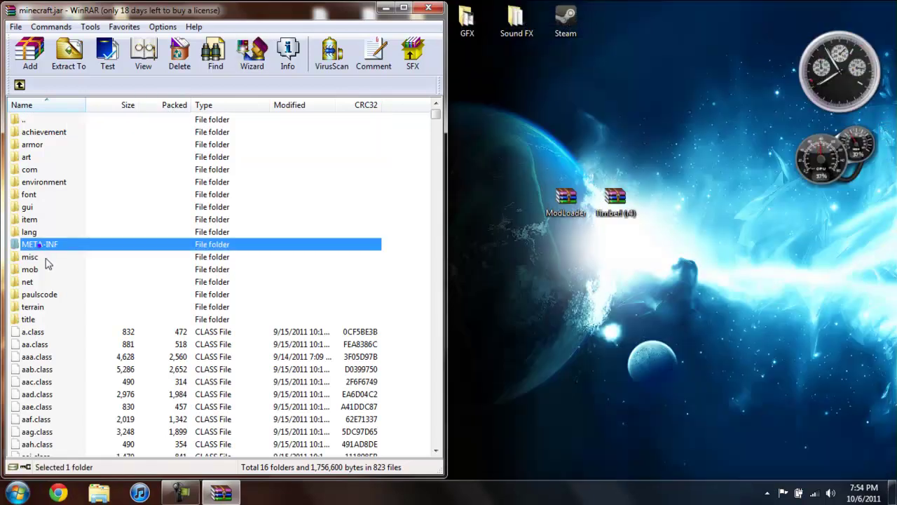
{"action": "right_click", "coordinate": [49, 254]}
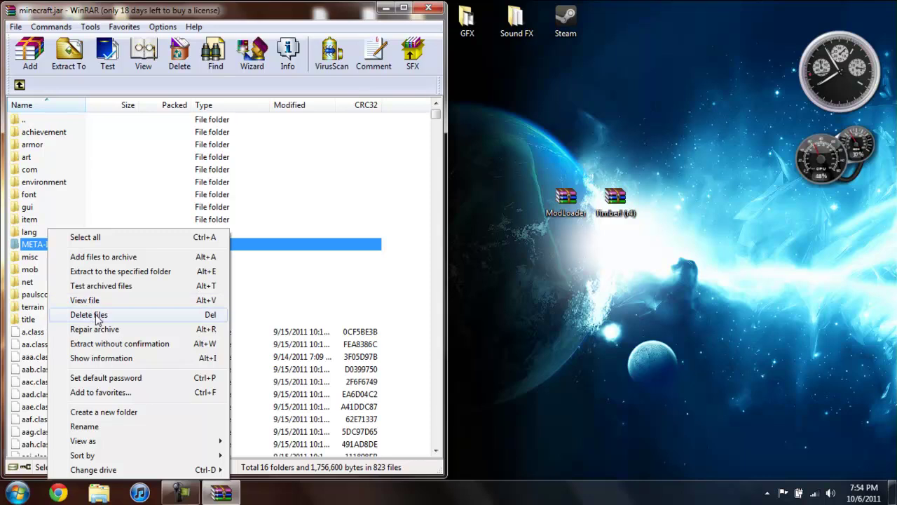
{"action": "left_click", "coordinate": [96, 315]}
{"action": "left_click", "coordinate": [466, 291]}
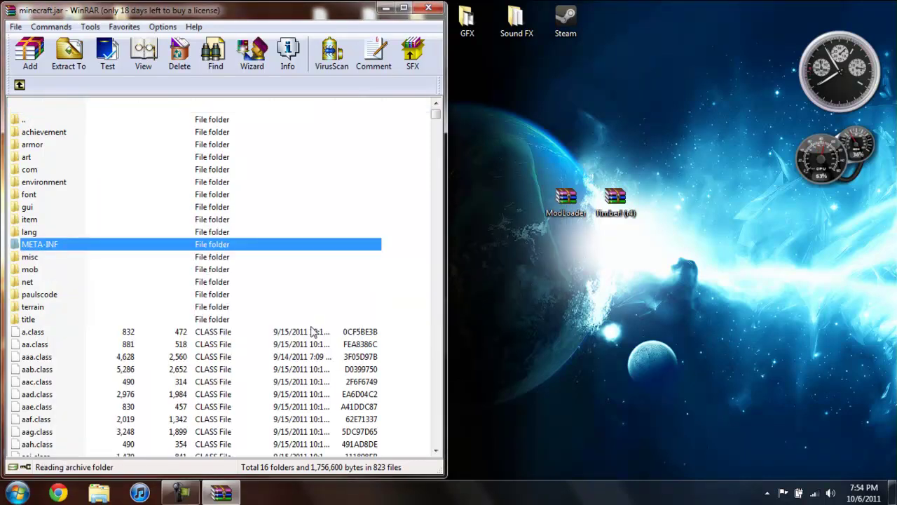
{"action": "left_click", "coordinate": [423, 8]}
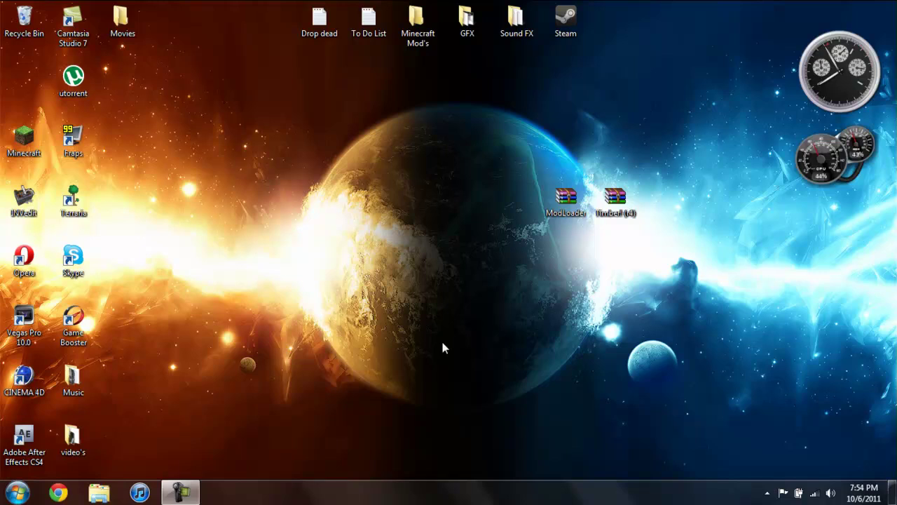
{"action": "left_click", "coordinate": [192, 492]}
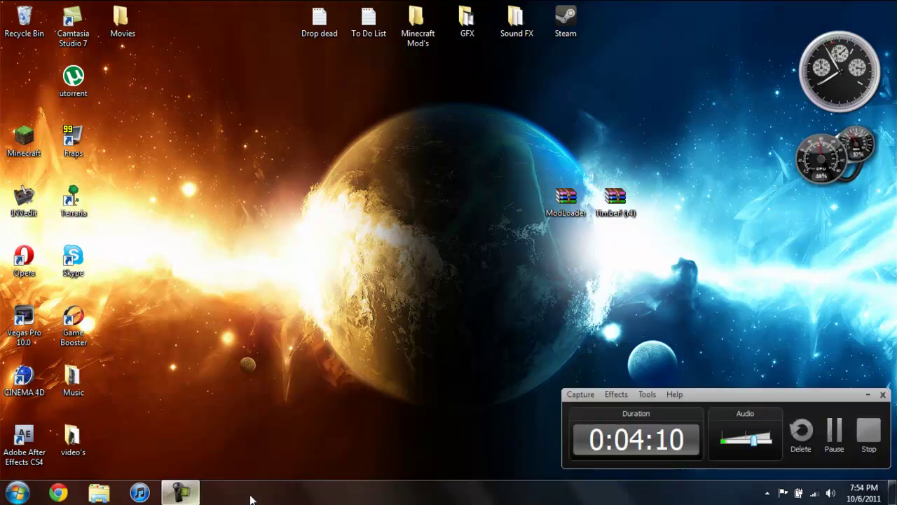